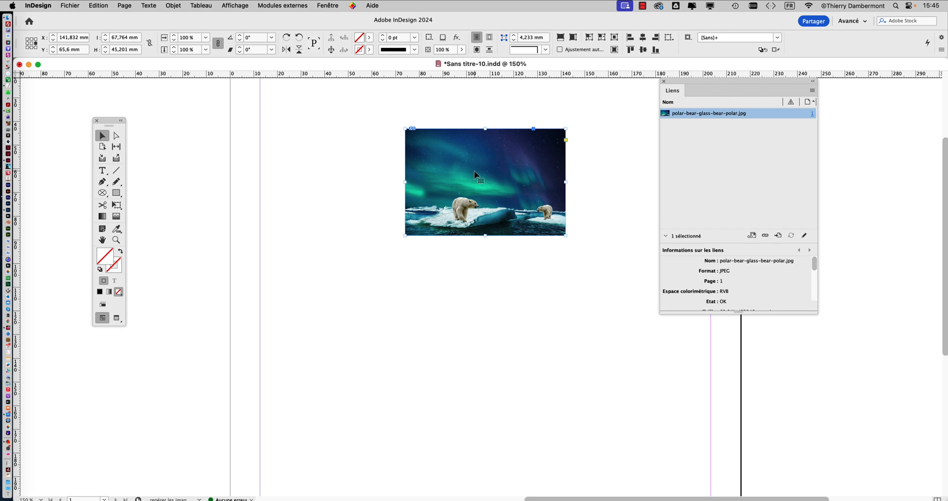
- Reposition the Liens panel and enlarge it to show the polar bear image's full link information
{"action": "left_click_drag", "start_coordinate": [676, 81], "coordinate": [645, 89]}
{"action": "left_click_drag", "start_coordinate": [787, 322], "coordinate": [819, 455]}
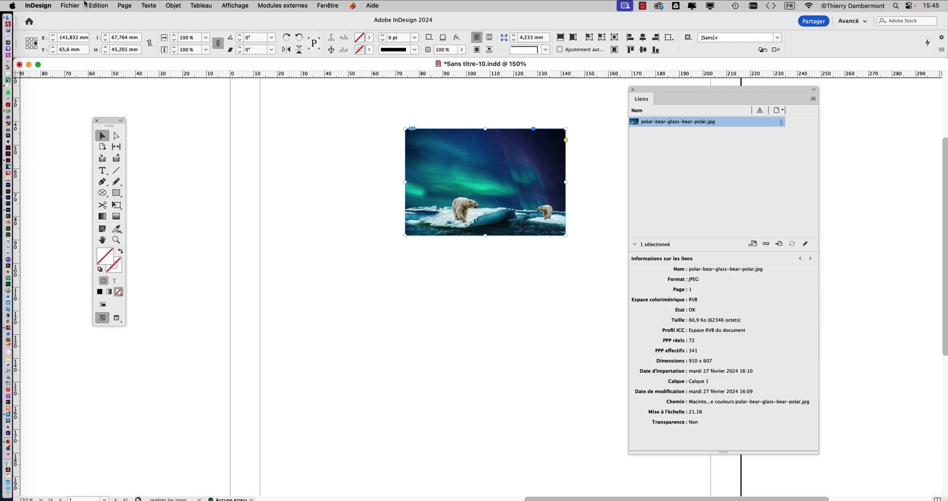
- Examine the Adobe PDF (impression) export presets and image compression settings without exporting the document
{"action": "left_click", "coordinate": [85, 4]}
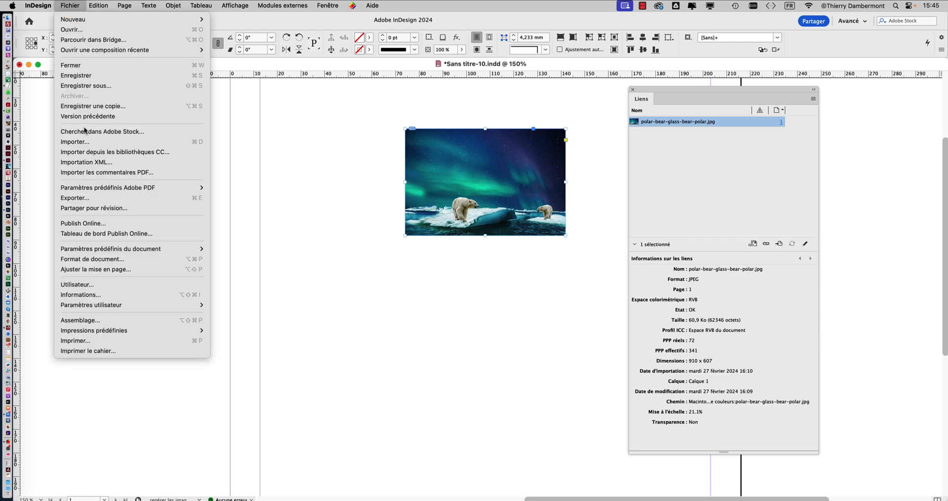
{"action": "left_click", "coordinate": [98, 207]}
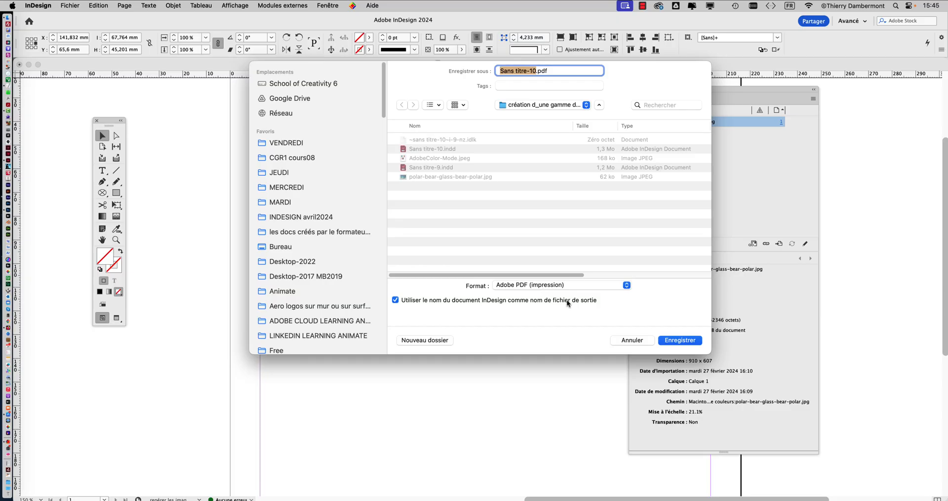
{"action": "left_click", "coordinate": [679, 344]}
{"action": "left_click", "coordinate": [454, 118]}
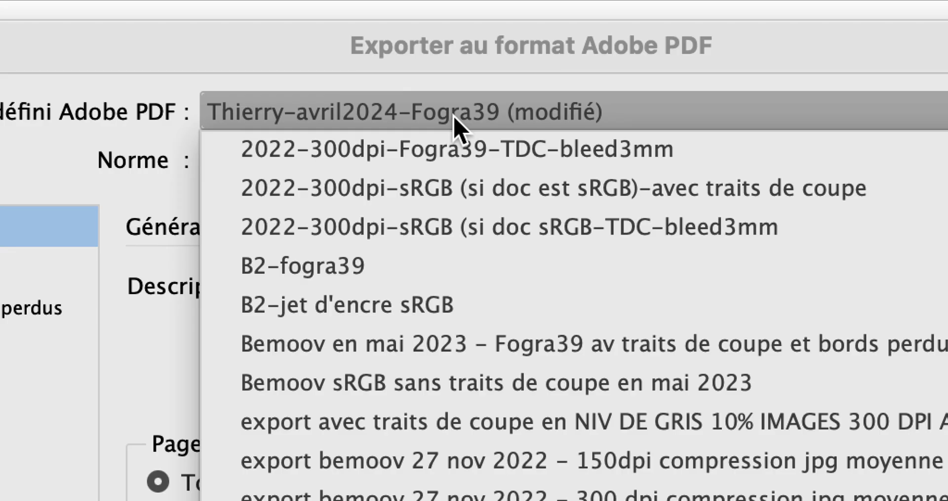
{"action": "left_click", "coordinate": [454, 120]}
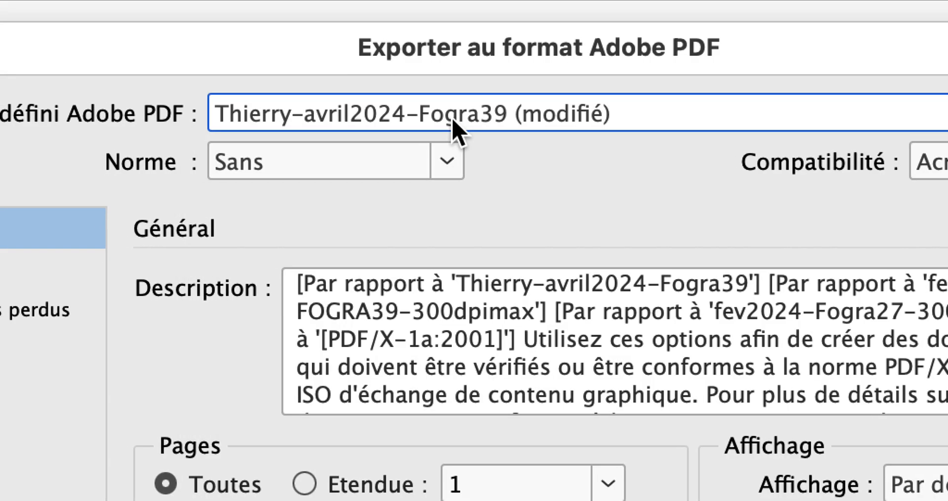
{"action": "left_click", "coordinate": [351, 140]}
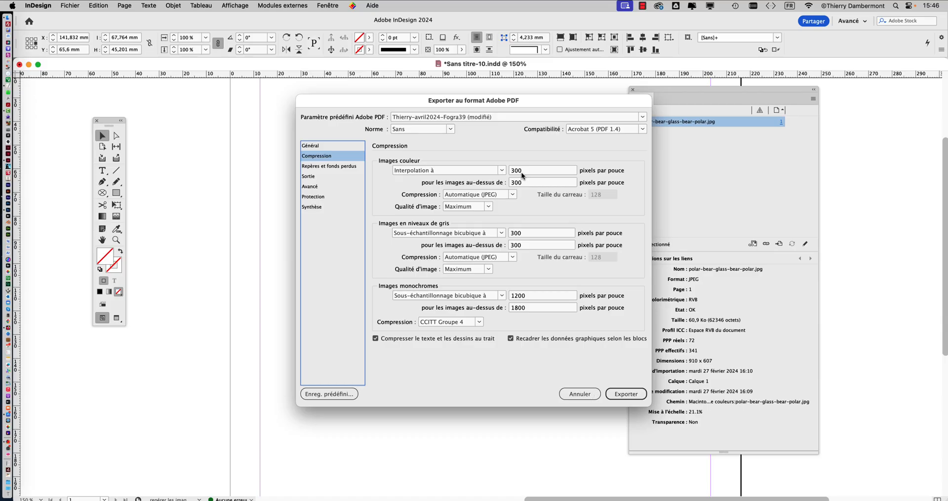
{"action": "left_click", "coordinate": [581, 394]}
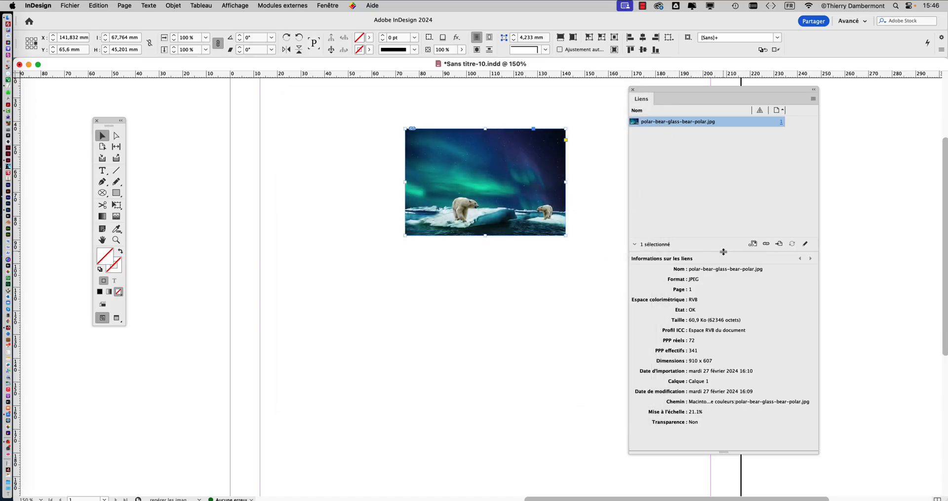
- Extend the link information area upward and re-examine the Compression settings of the PDF export without exporting
{"action": "left_click_drag", "start_coordinate": [723, 251], "coordinate": [724, 172]}
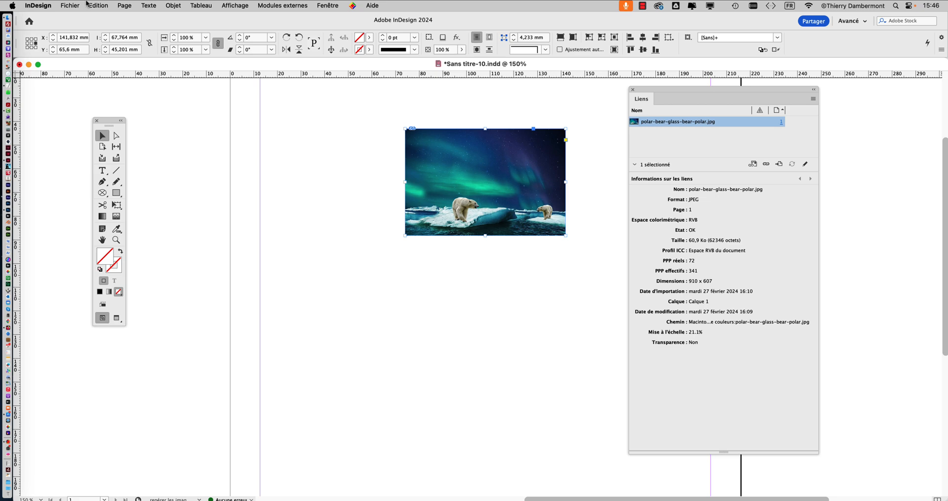
{"action": "left_click", "coordinate": [75, 5]}
{"action": "left_click", "coordinate": [99, 198]}
{"action": "left_click", "coordinate": [661, 342]}
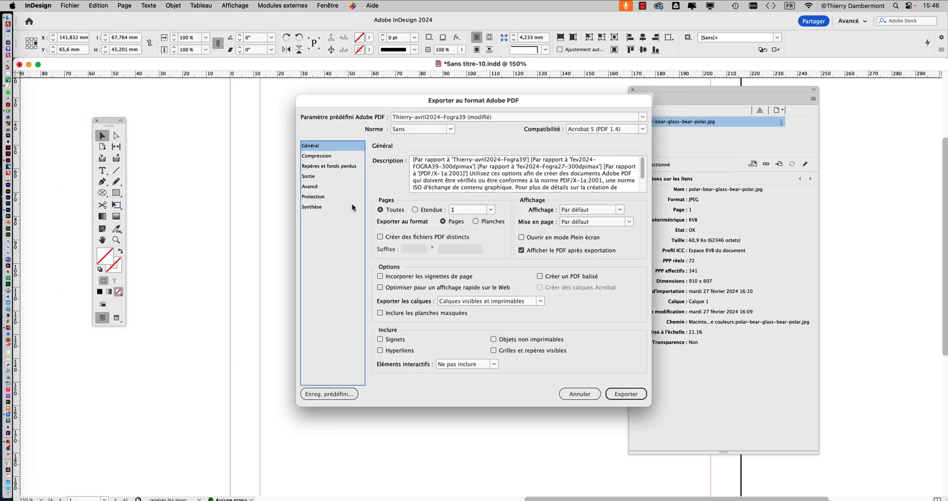
{"action": "left_click", "coordinate": [320, 157]}
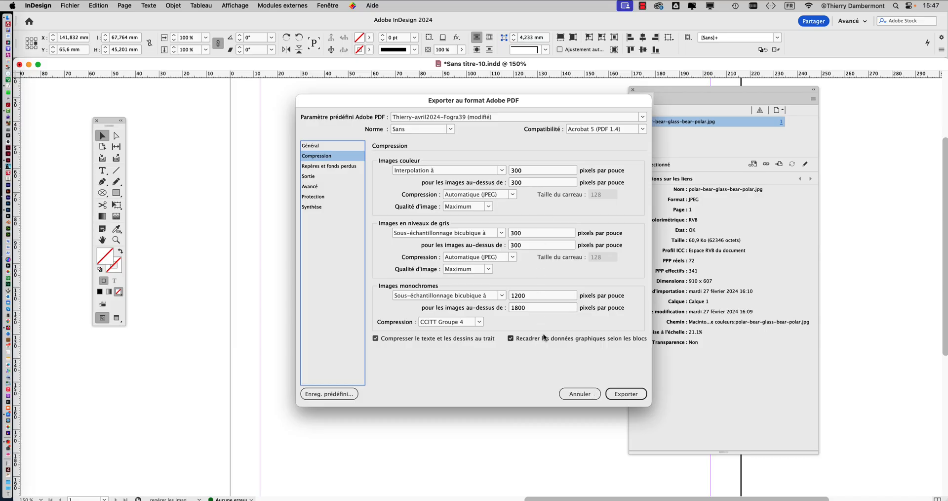
{"action": "left_click", "coordinate": [579, 394]}
- Move the floating panels aside and enlarge the polar bear image with Free Transform to about 76.5 × 51 mm
{"action": "left_click_drag", "start_coordinate": [657, 88], "coordinate": [679, 92]}
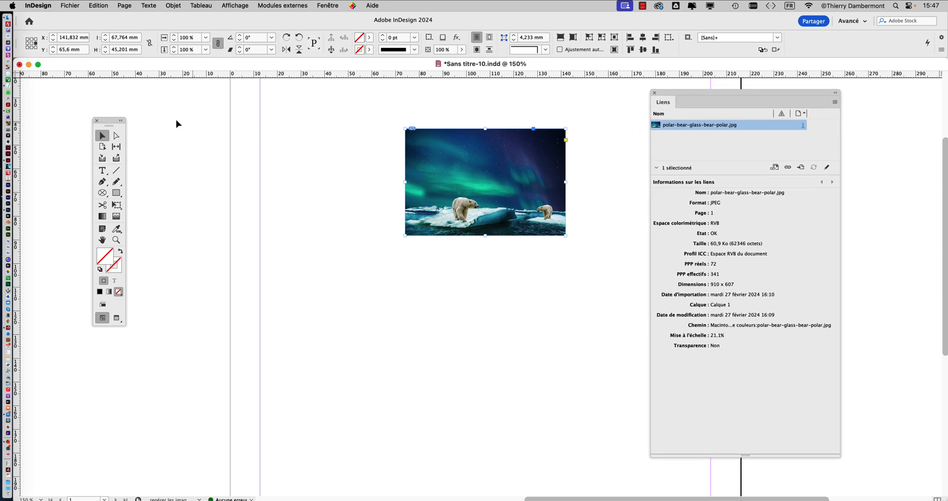
{"action": "left_click_drag", "start_coordinate": [111, 121], "coordinate": [309, 101]}
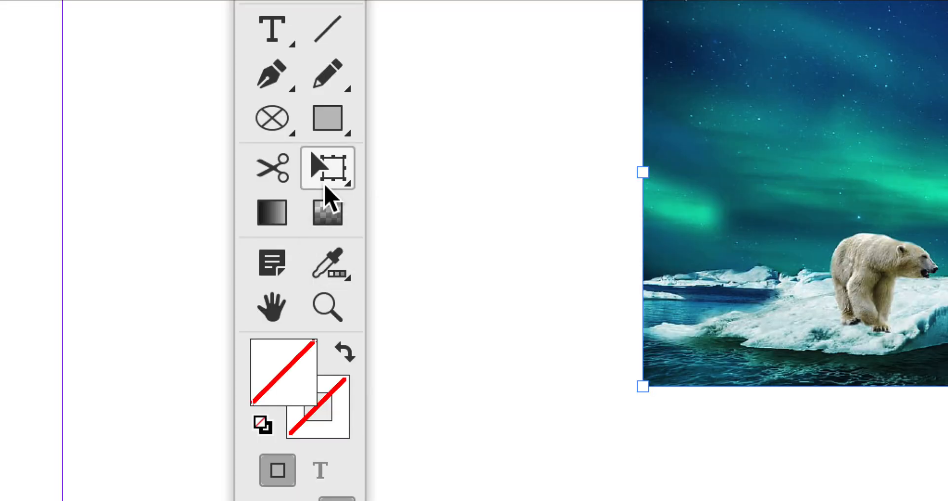
{"action": "left_click", "coordinate": [326, 187]}
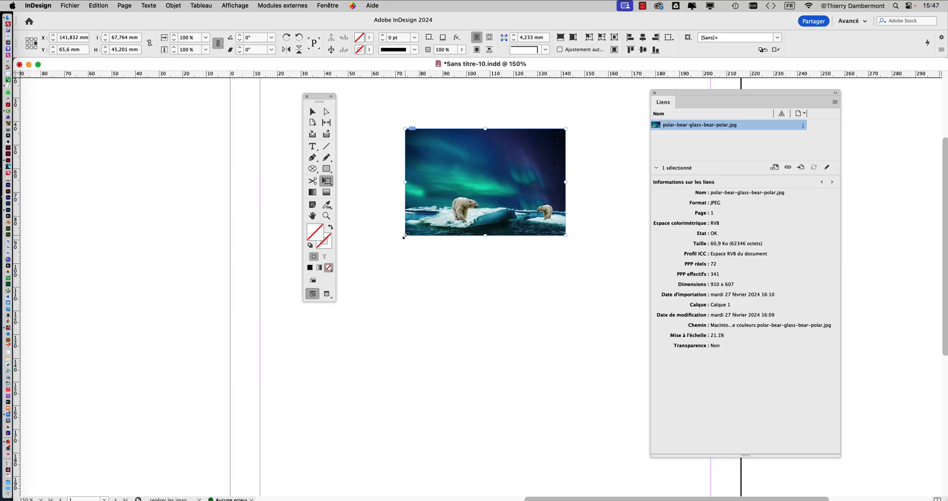
{"action": "left_click_drag", "start_coordinate": [404, 236], "coordinate": [385, 249]}
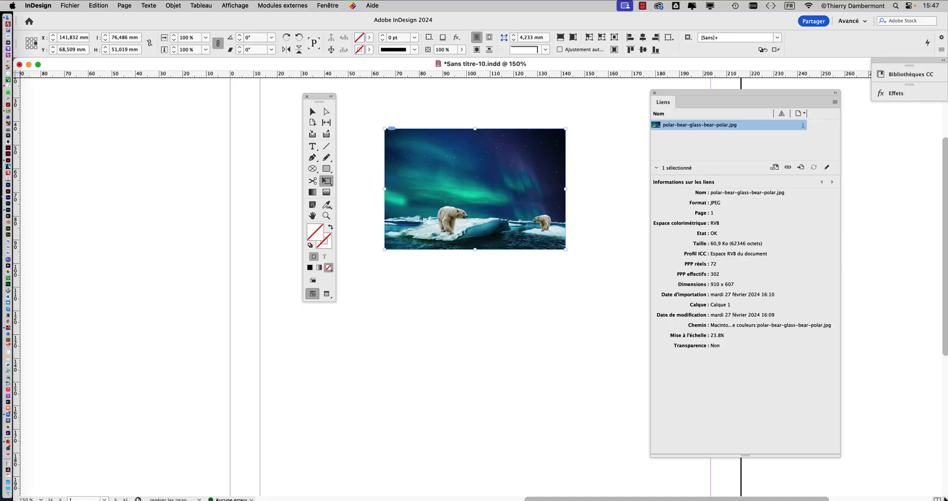
- Fit the page in the window and enlarge the polar bear image further to about 86.3 × 57.6 mm
{"action": "key", "text": "super+0"}
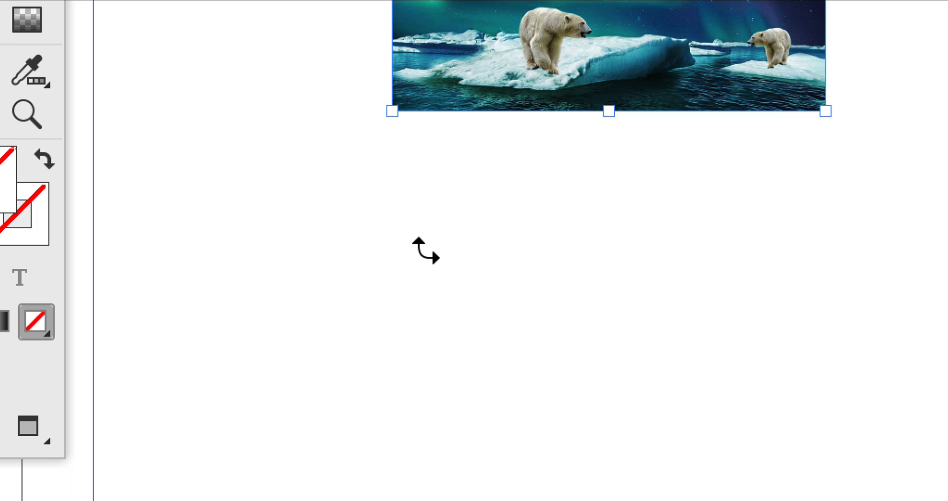
{"action": "left_click_drag", "start_coordinate": [392, 111], "coordinate": [350, 163]}
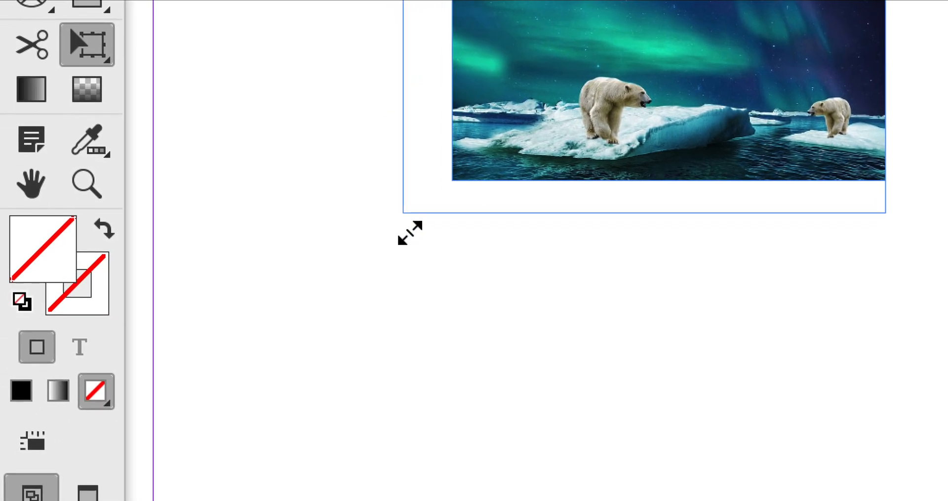
{"action": "left_click_drag", "start_coordinate": [410, 232], "coordinate": [408, 234]}
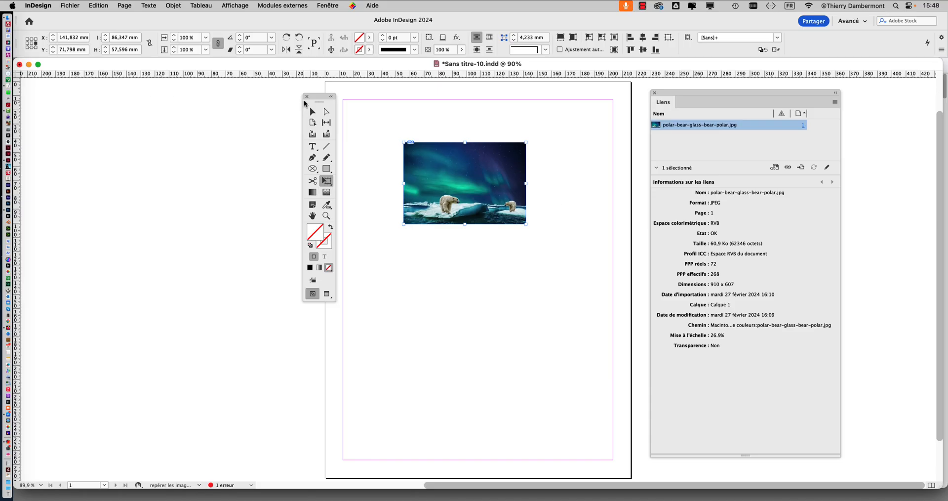
- Open the Contrôle en amont panel and place it beside the page, with the tools moved out of the way
{"action": "left_click_drag", "start_coordinate": [315, 101], "coordinate": [62, 100]}
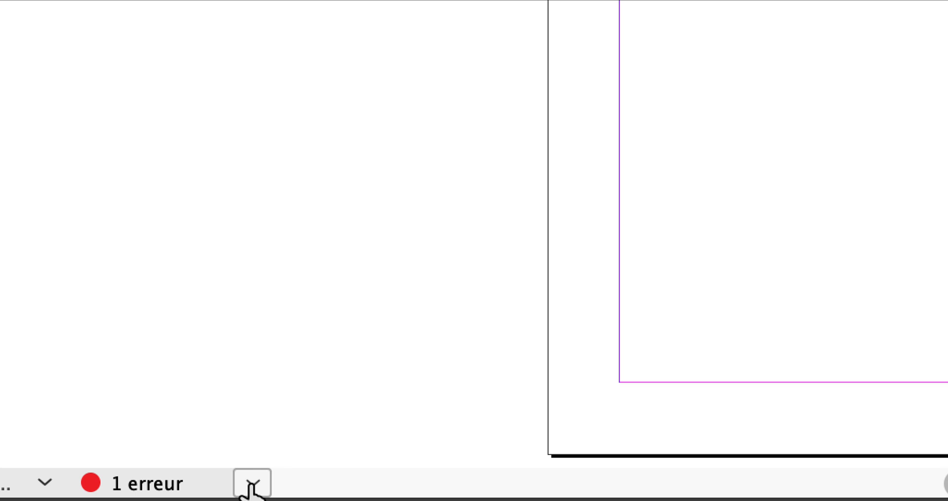
{"action": "left_click", "coordinate": [252, 484]}
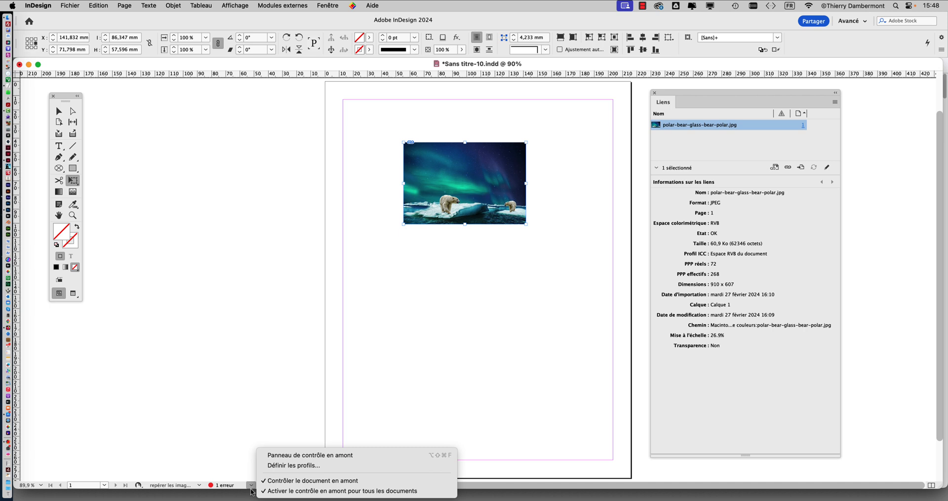
{"action": "left_click", "coordinate": [245, 330]}
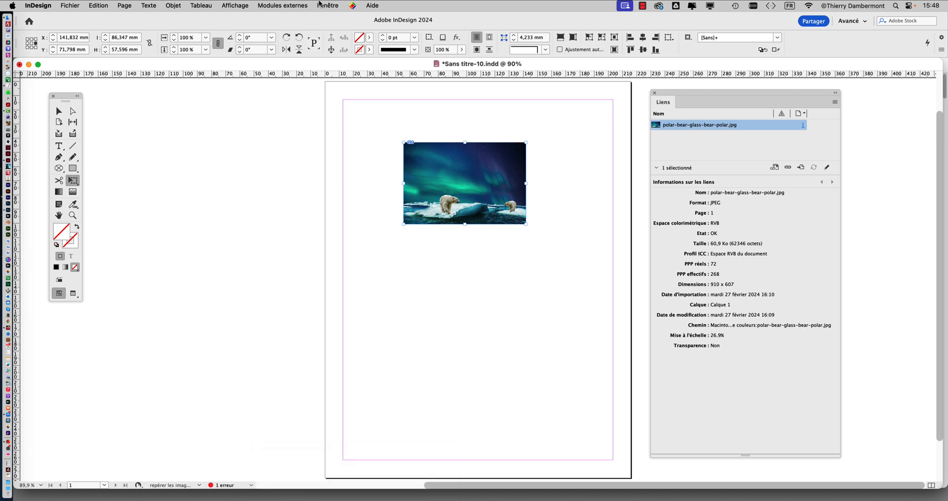
{"action": "left_click", "coordinate": [327, 5]}
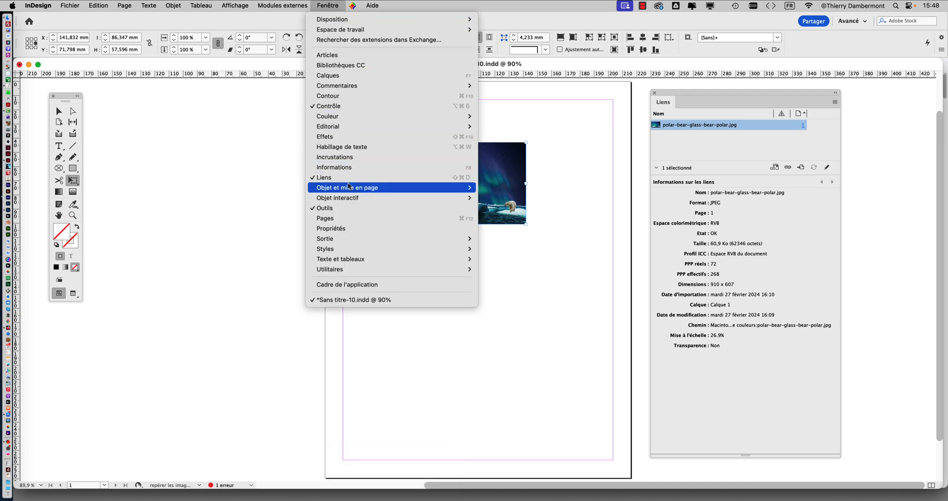
{"action": "mouse_move", "coordinate": [342, 239]}
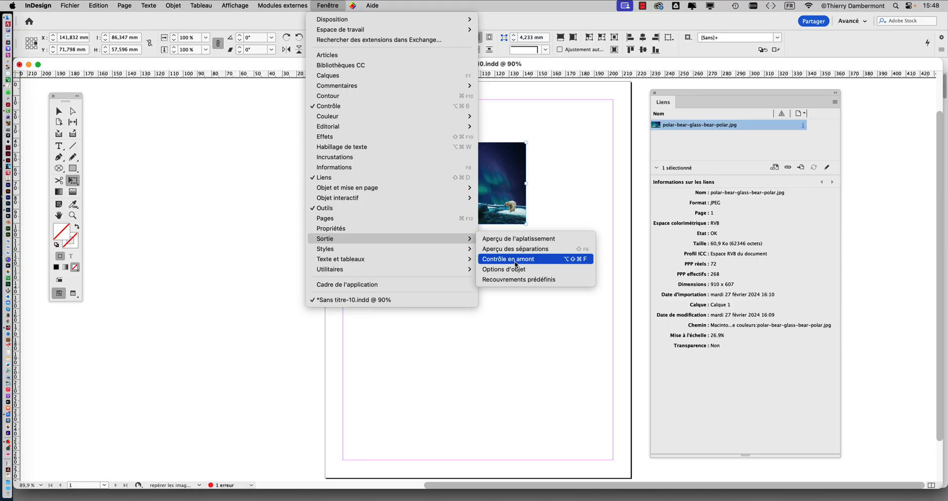
{"action": "left_click", "coordinate": [515, 260]}
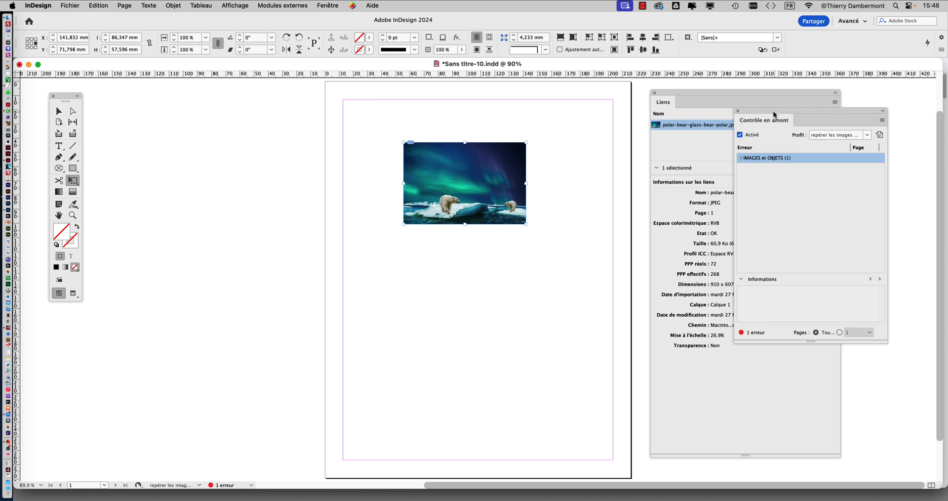
{"action": "left_click_drag", "start_coordinate": [774, 118], "coordinate": [191, 120]}
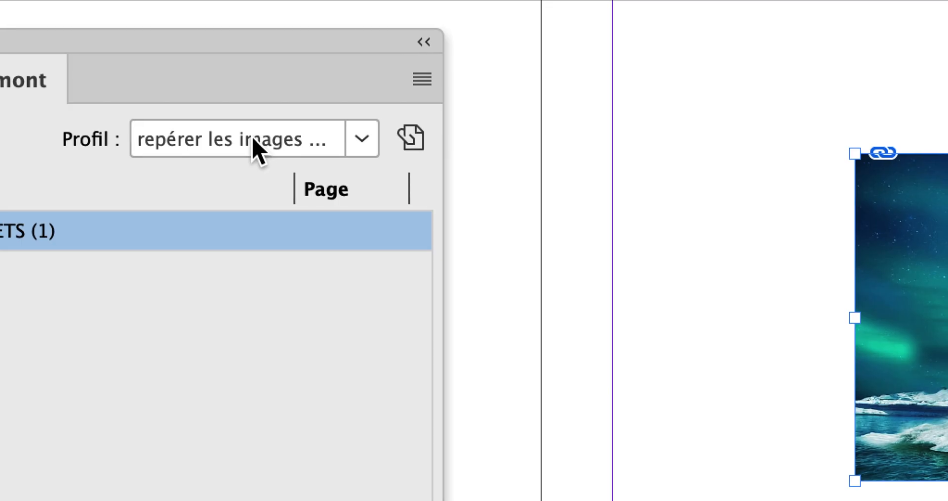
- Switch the preflight profile to [Standard] (de travail) and back to "repérer les images de moins de 300 dpi"
{"action": "left_click", "coordinate": [252, 139]}
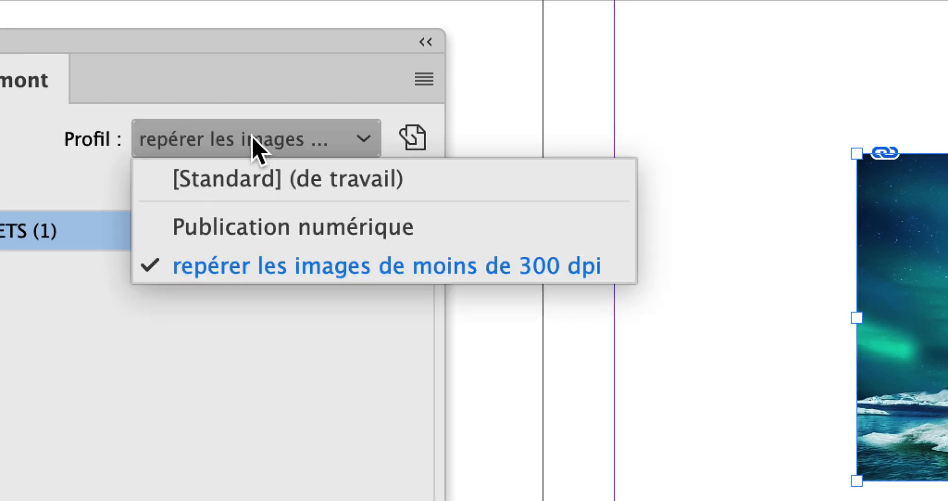
{"action": "left_click", "coordinate": [235, 170]}
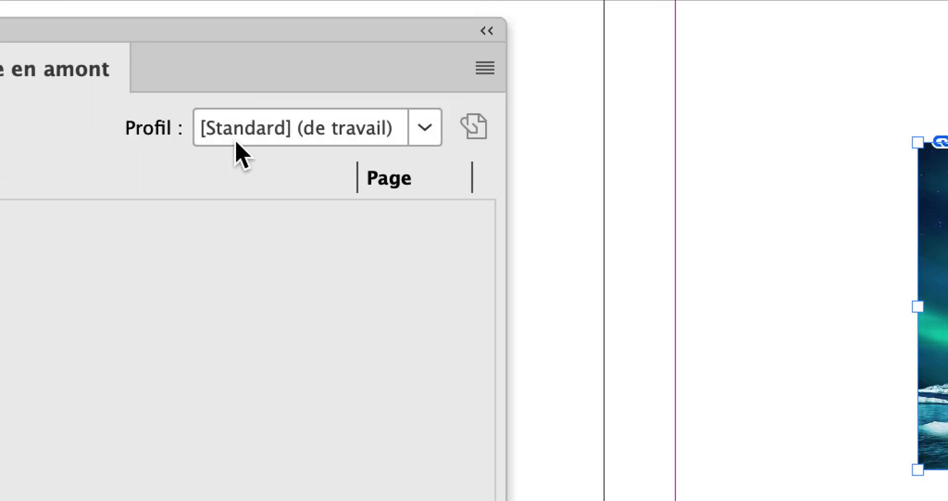
{"action": "left_click", "coordinate": [262, 138]}
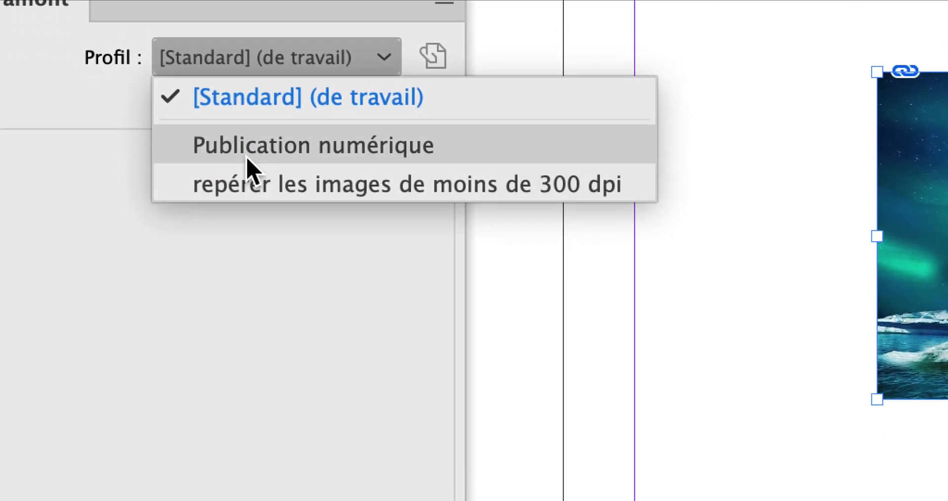
{"action": "left_click", "coordinate": [246, 165]}
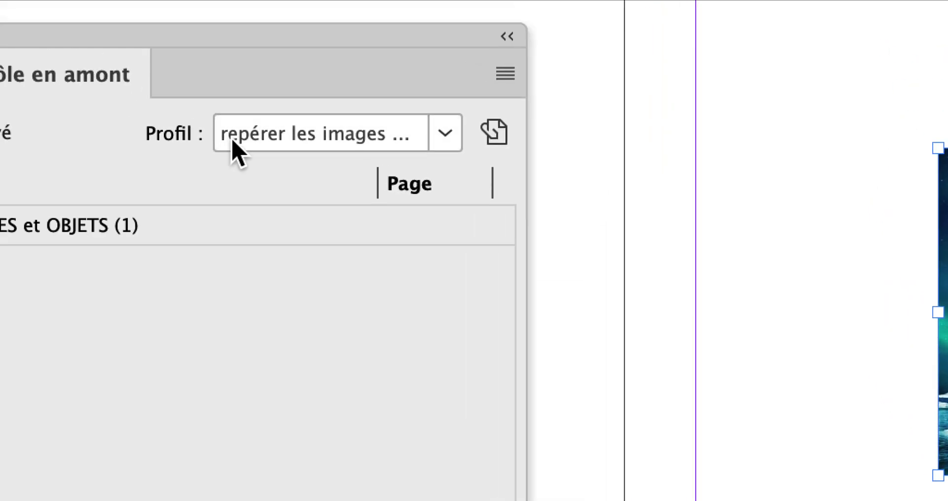
{"action": "left_click", "coordinate": [246, 140]}
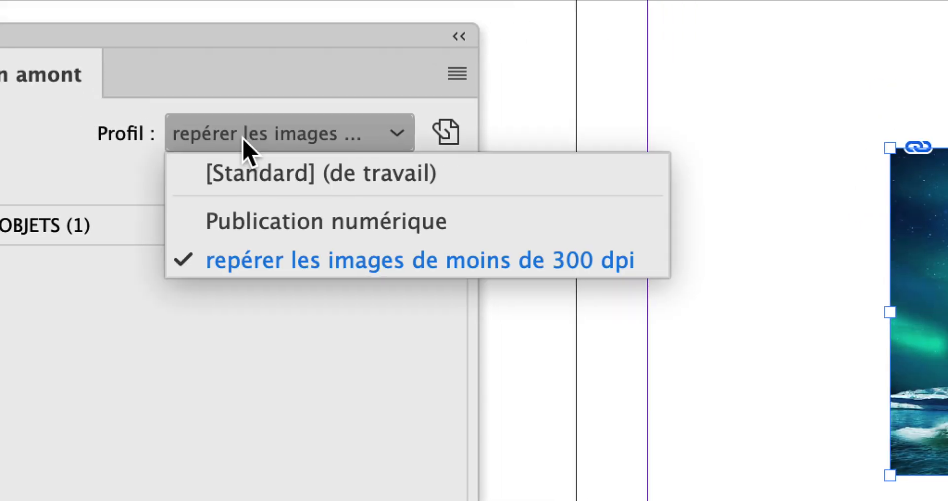
{"action": "left_click", "coordinate": [245, 172]}
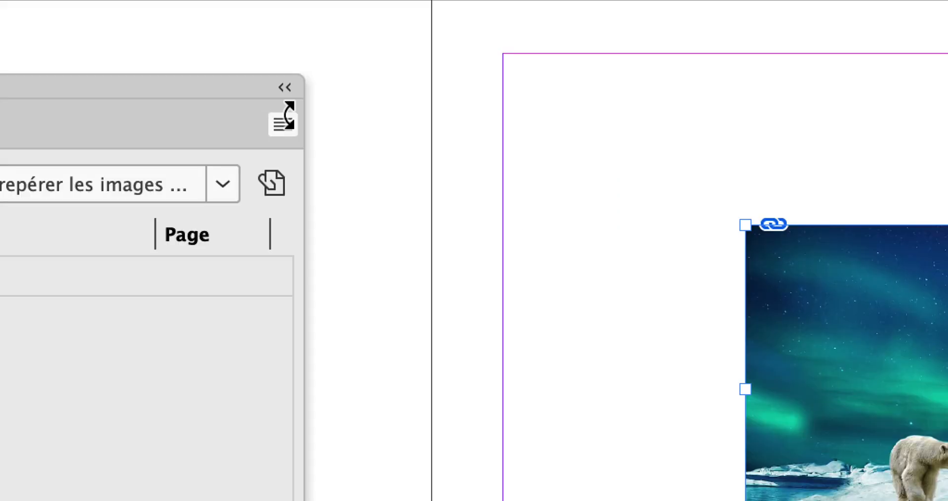
- Open the preflight profile definitions and move the dialog clear of the Contrôle en amont panel
{"action": "left_click", "coordinate": [287, 118]}
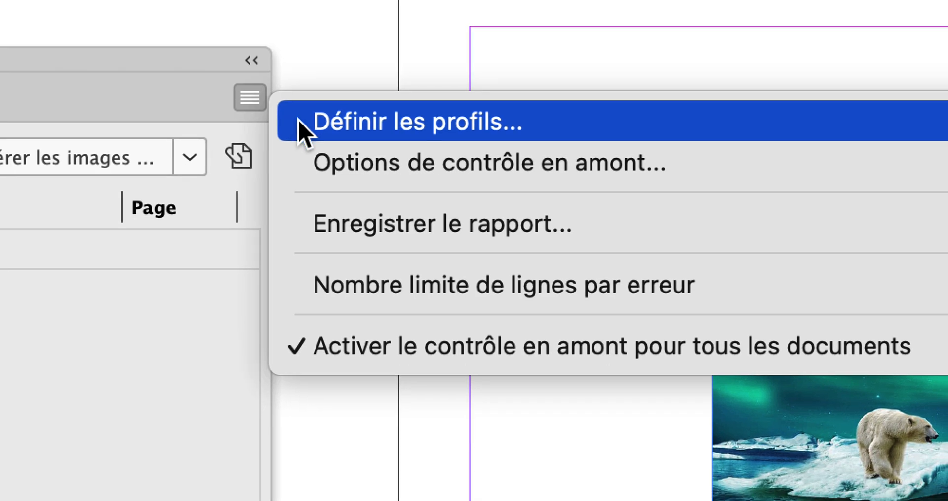
{"action": "left_click", "coordinate": [299, 121]}
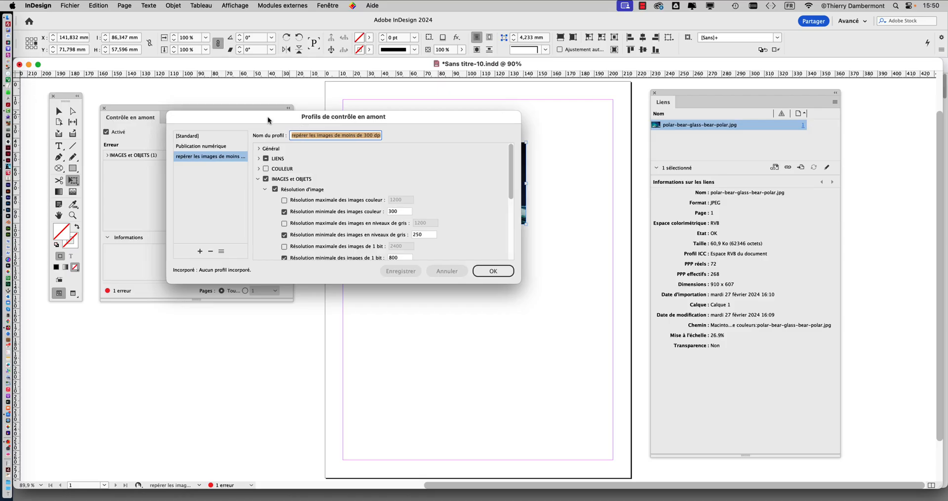
{"action": "left_click_drag", "start_coordinate": [299, 126], "coordinate": [425, 88]}
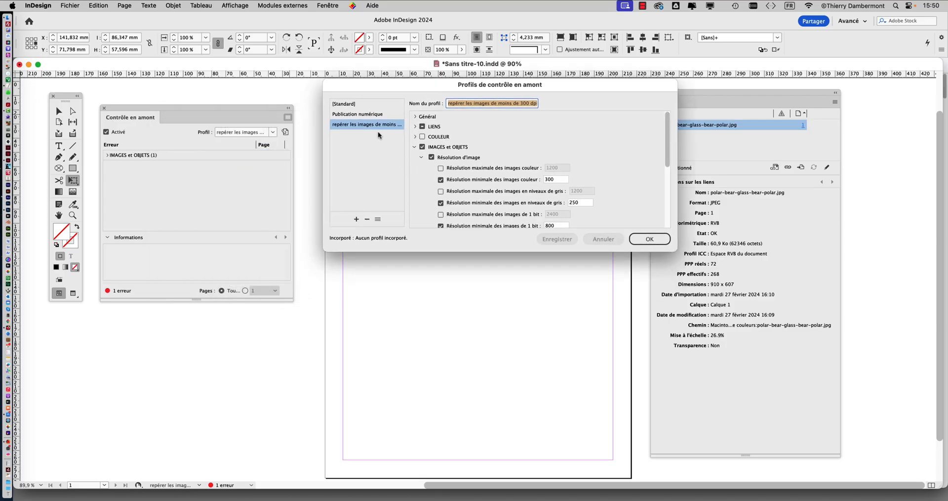
- Compare the image resolution settings of the [Standard] and "repérer les images de moins de 300 dpi" profiles
{"action": "left_click", "coordinate": [353, 105]}
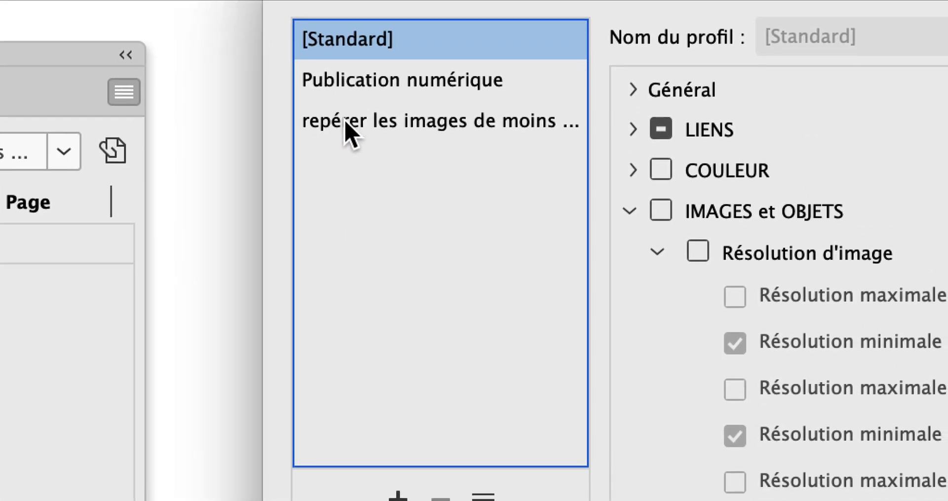
{"action": "left_click", "coordinate": [357, 126]}
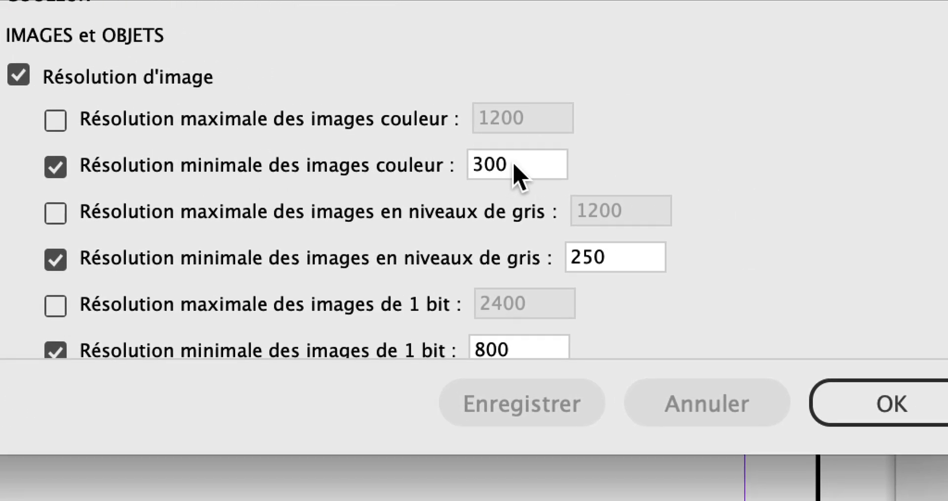
{"action": "double_click", "coordinate": [514, 166]}
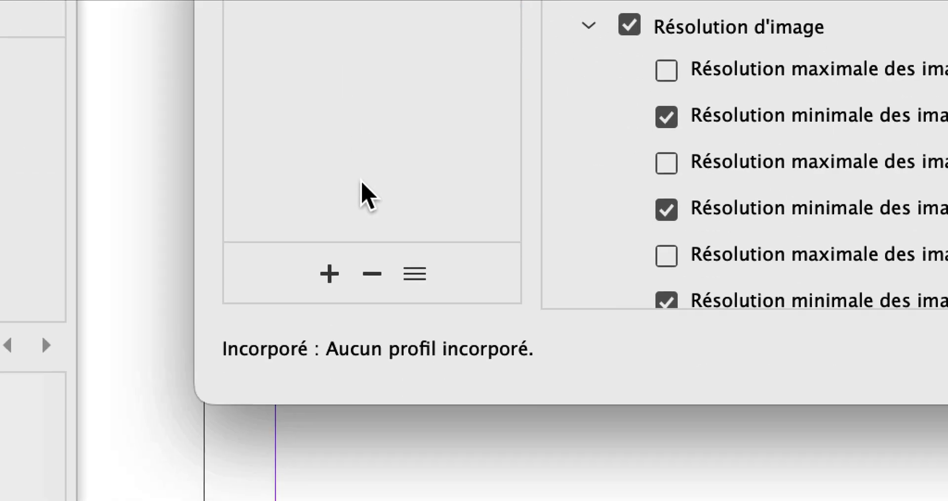
- Delete the preflight profile "repérer les images de moins de 300 dpi", close the profile definitions and shift the Contrôle en amont panel slightly
{"action": "left_click", "coordinate": [367, 219]}
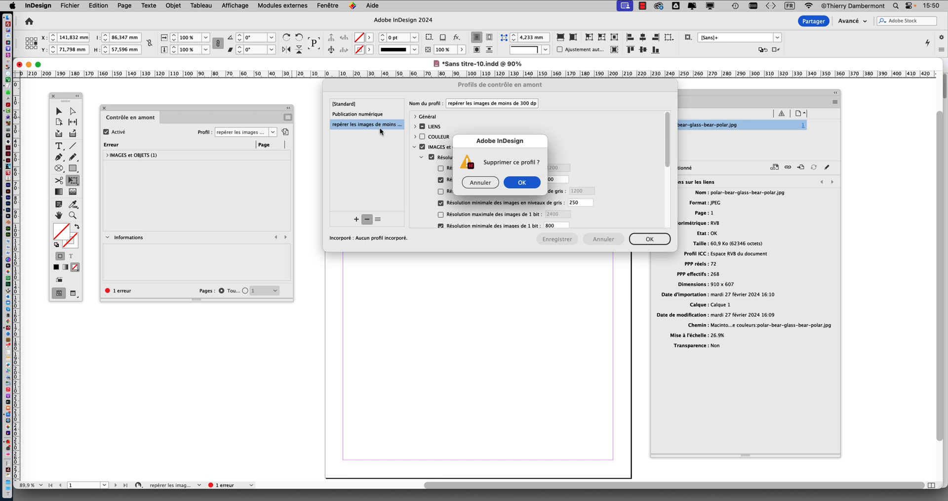
{"action": "left_click", "coordinate": [522, 185]}
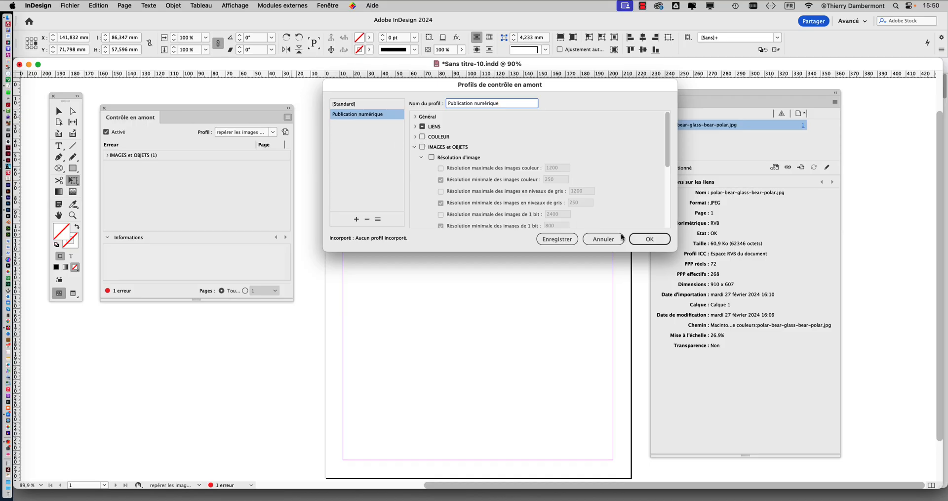
{"action": "left_click", "coordinate": [622, 237]}
{"action": "left_click_drag", "start_coordinate": [248, 123], "coordinate": [262, 132]}
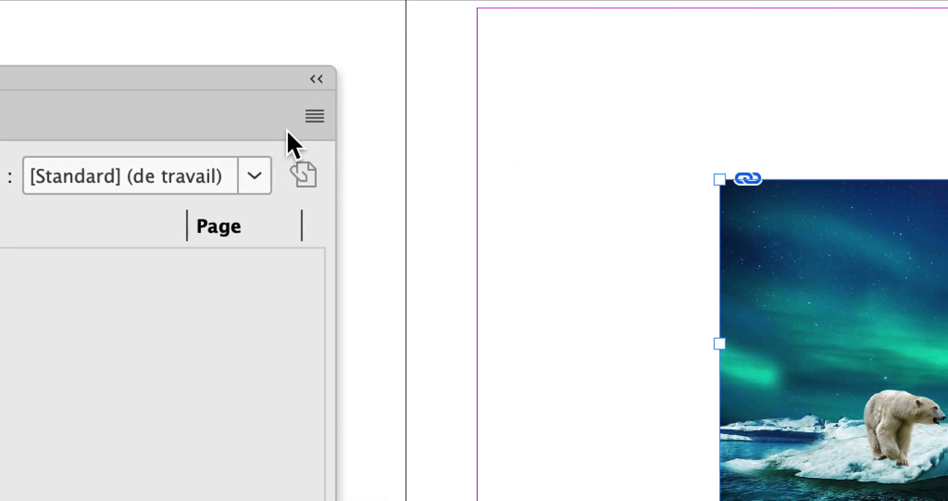
- Create a new preflight profile based on [Standard], named "repérer les images de moins de 300dpi"
{"action": "left_click", "coordinate": [419, 87]}
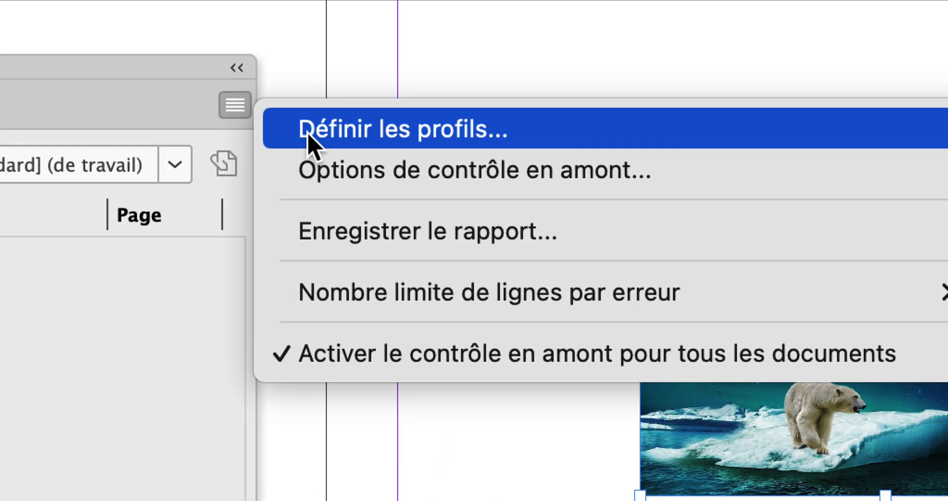
{"action": "left_click", "coordinate": [308, 135]}
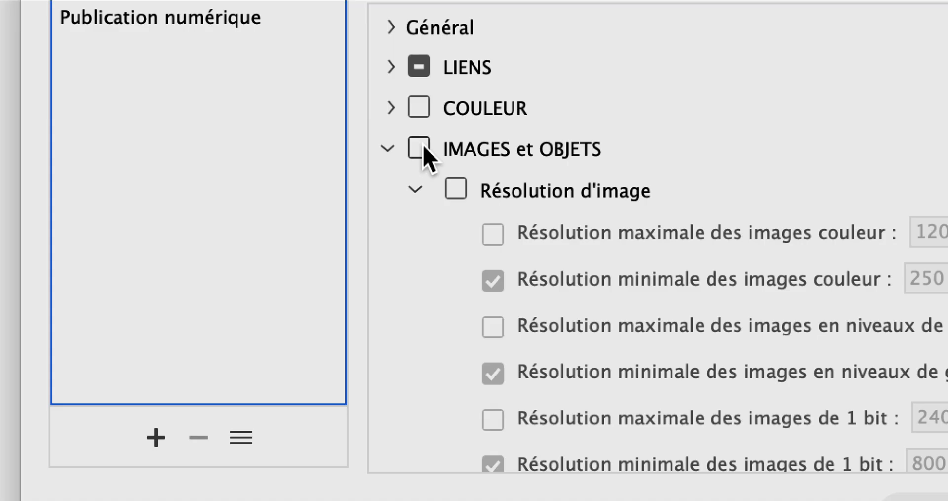
{"action": "left_click", "coordinate": [420, 148]}
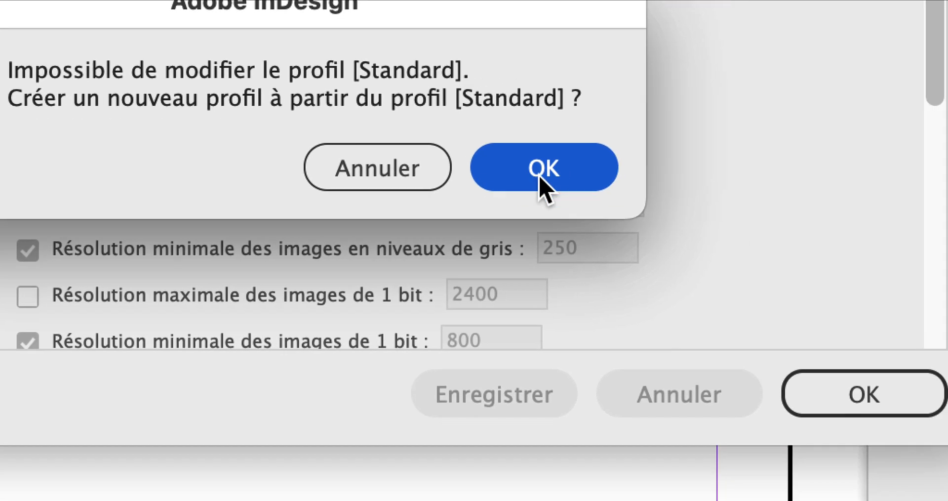
{"action": "left_click", "coordinate": [824, 303]}
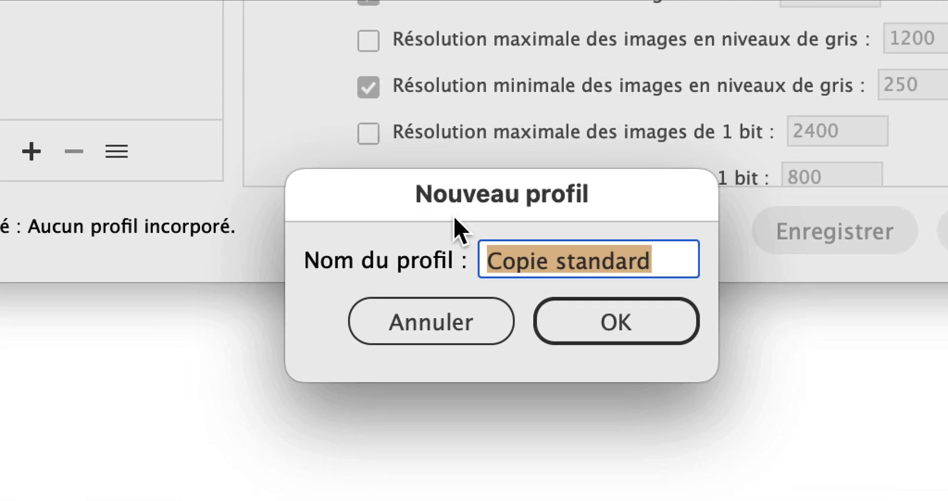
{"action": "type", "text": "re"}
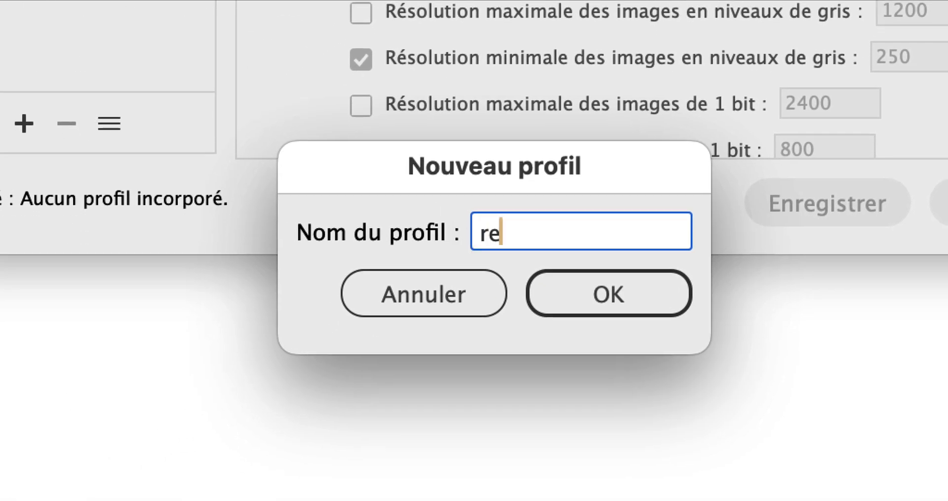
{"action": "type", "text": "pérer les image"}
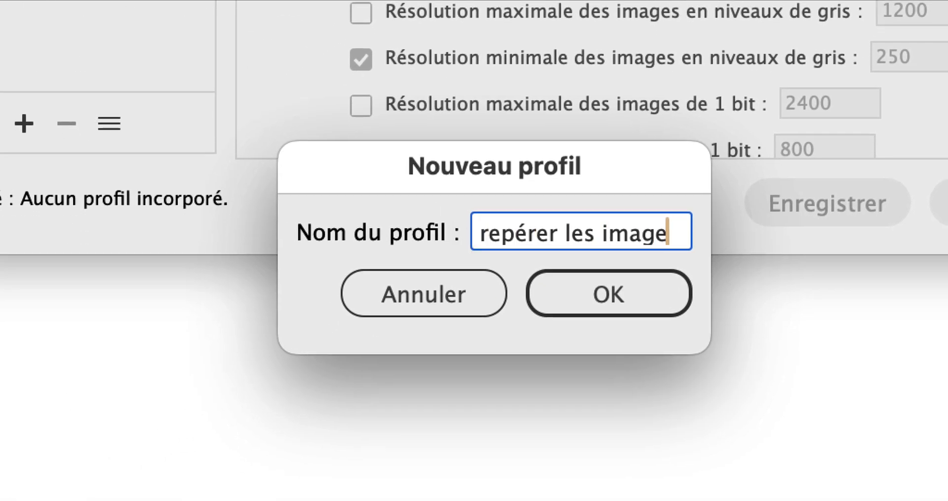
{"action": "type", "text": "s de moins de "}
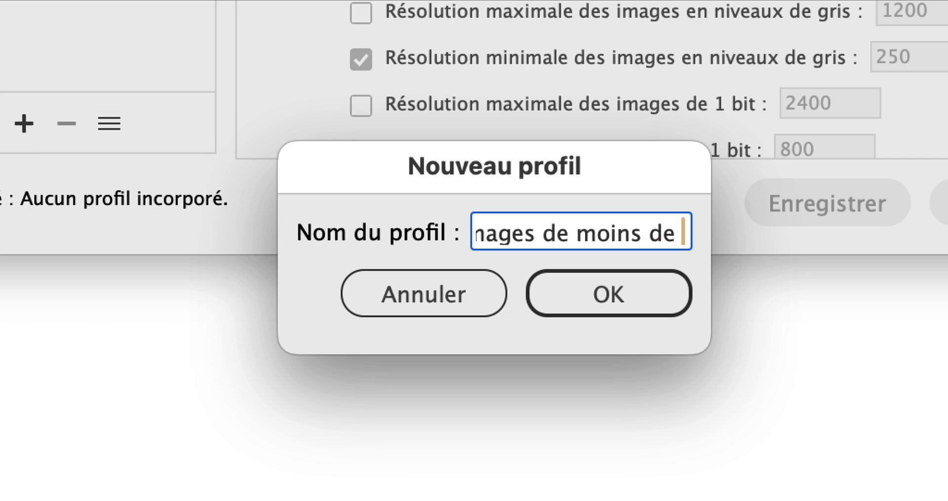
{"action": "type", "text": "300dpi"}
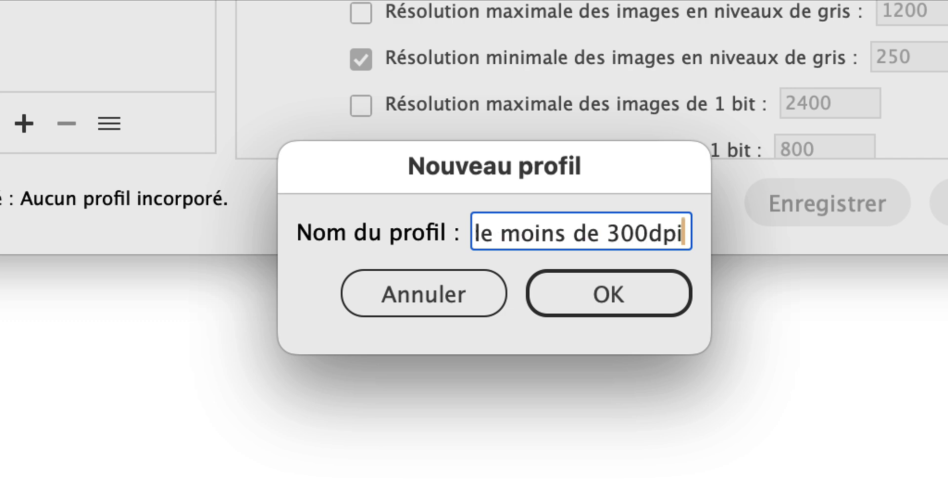
{"action": "left_click", "coordinate": [551, 299]}
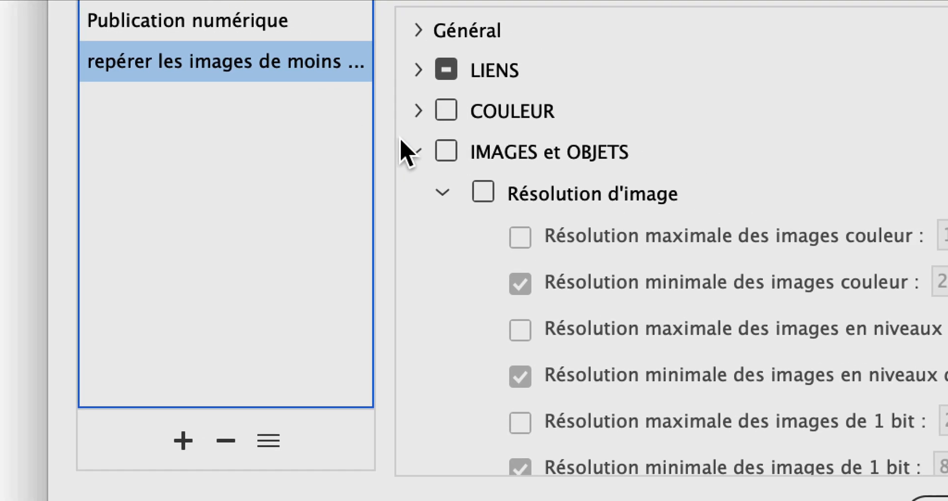
- Enable the IMAGES et OBJETS checks in the new profile, set the minimum colour image resolution to 300, and accept the profile definitions
{"action": "left_click", "coordinate": [446, 151]}
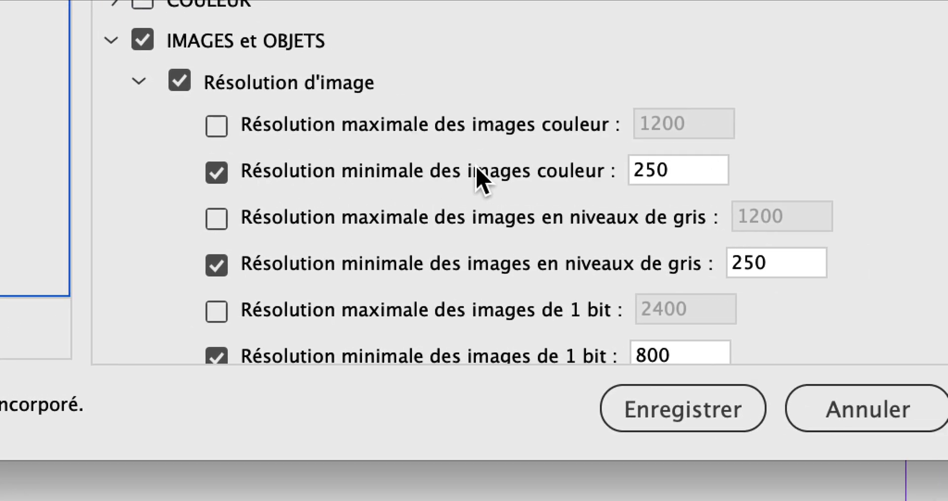
{"action": "double_click", "coordinate": [661, 169]}
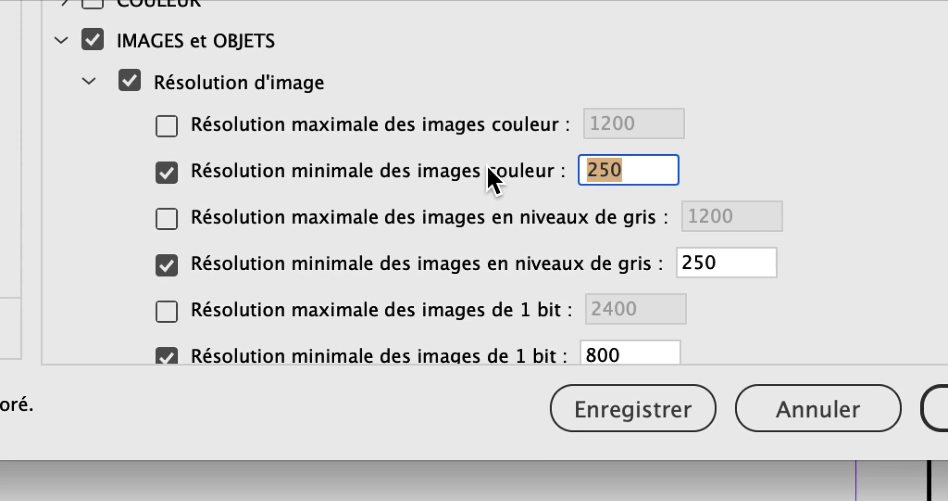
{"action": "type", "text": "300"}
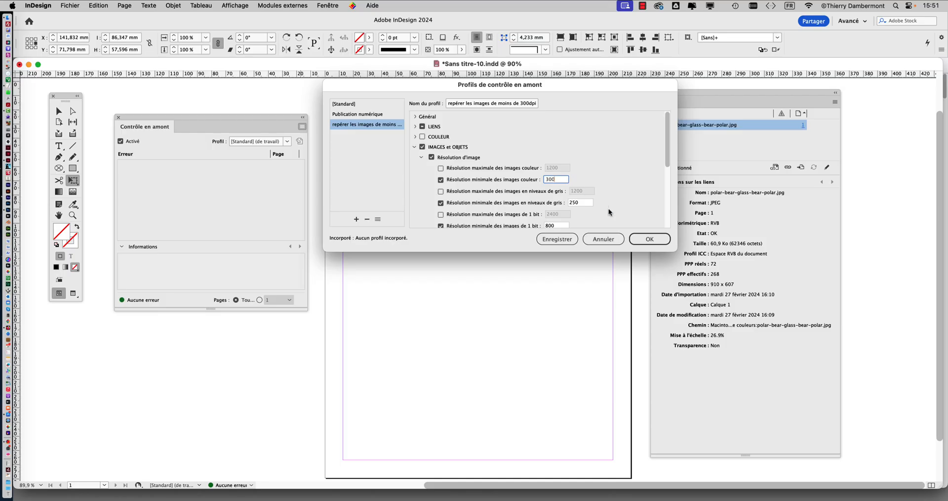
{"action": "left_click", "coordinate": [655, 240]}
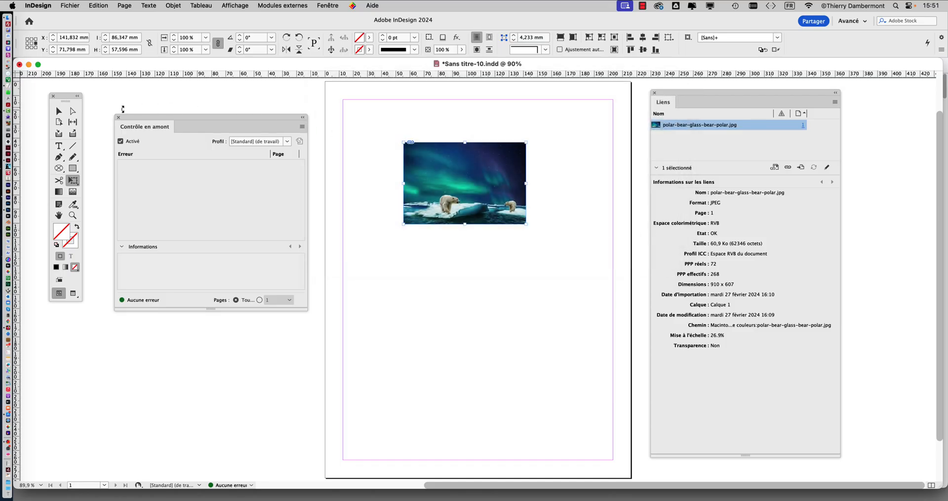
- Make "repérer les images de moins de 300dpi" the active profile in the Contrôle en amont panel
{"action": "scroll", "coordinate": [441, 167], "scroll_direction": "up", "scroll_amount": 2}
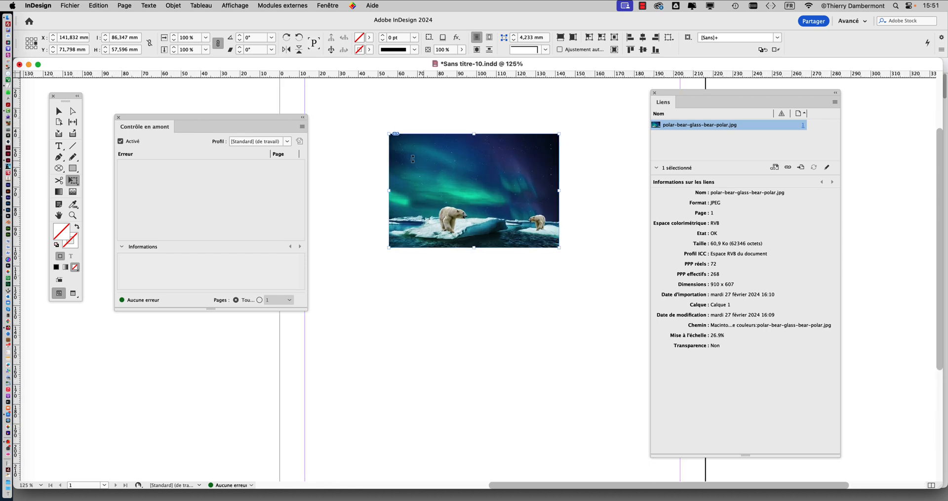
{"action": "left_click", "coordinate": [58, 111]}
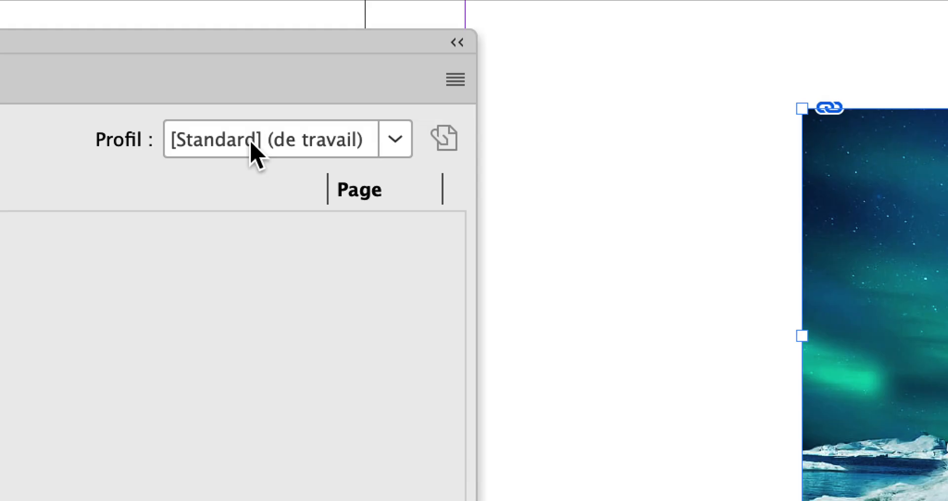
{"action": "left_click", "coordinate": [251, 143]}
{"action": "left_click", "coordinate": [248, 268]}
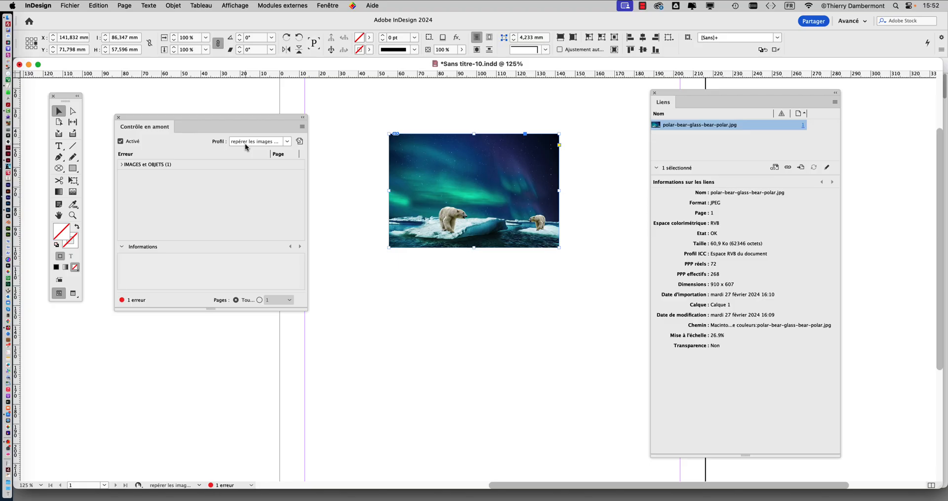
{"action": "left_click", "coordinate": [246, 143]}
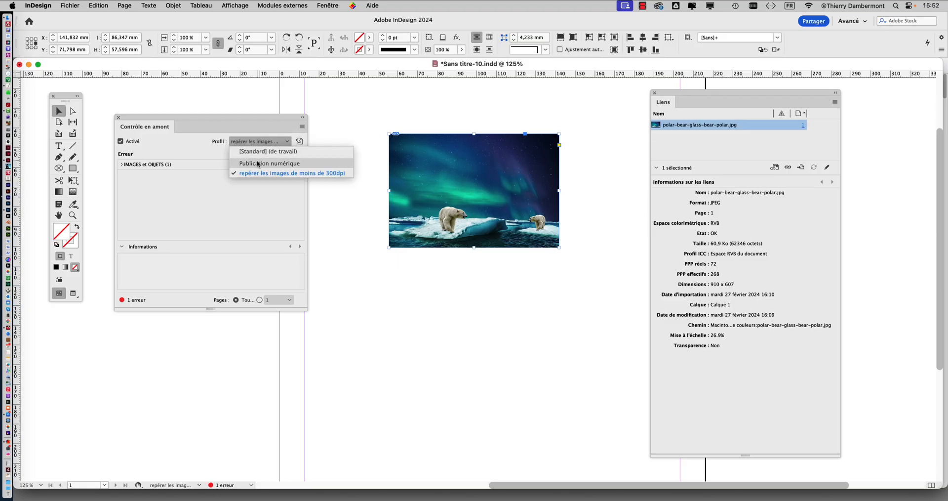
{"action": "left_click", "coordinate": [256, 173]}
{"action": "left_click", "coordinate": [248, 142]}
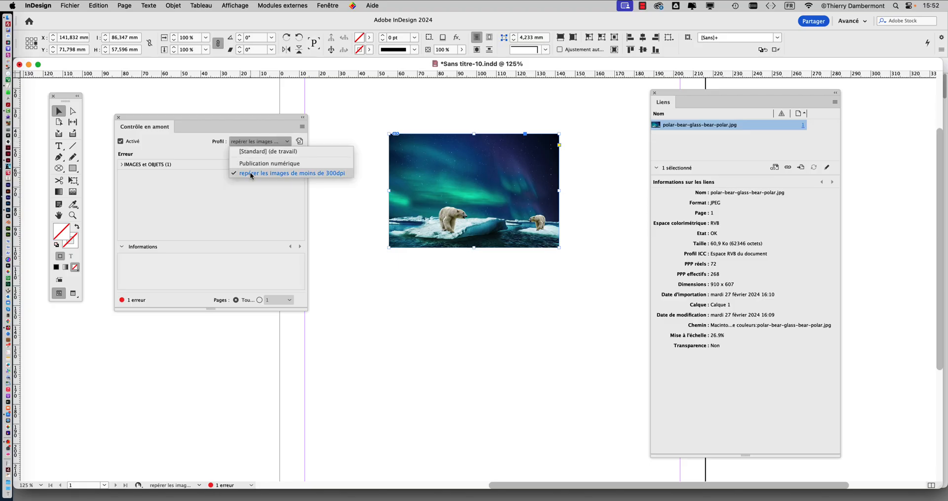
{"action": "left_click", "coordinate": [249, 171]}
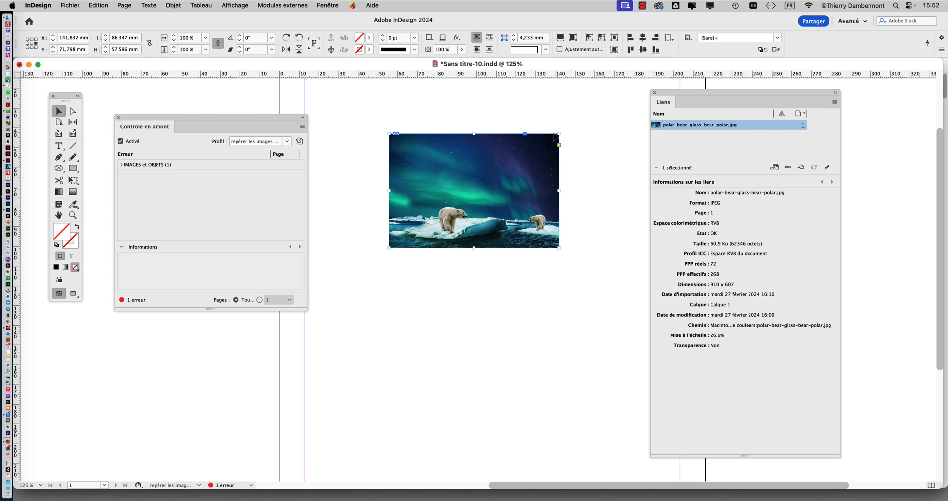
- Scale the polar bear image down to about 68 × 45 mm and back up to about 105 × 70 mm with the Free Transform tool
{"action": "left_click", "coordinate": [74, 180]}
{"action": "left_click_drag", "start_coordinate": [559, 134], "coordinate": [523, 159]}
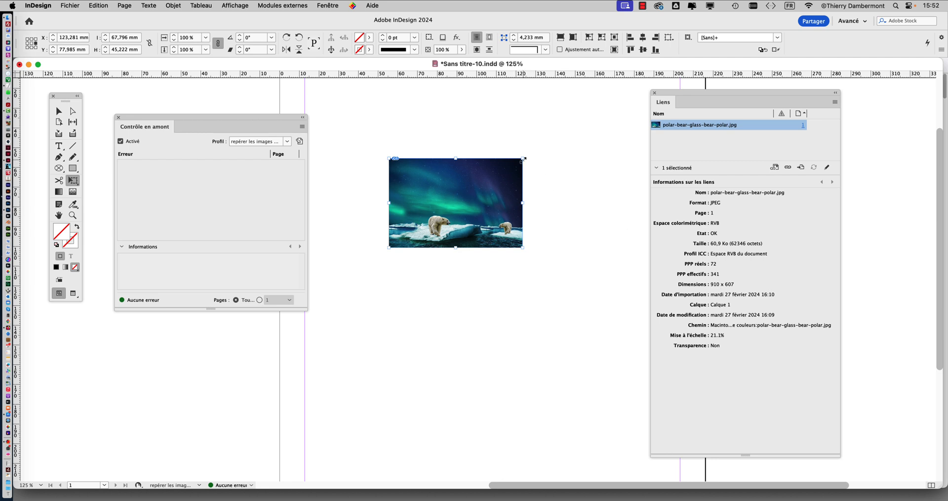
{"action": "left_click_drag", "start_coordinate": [522, 159], "coordinate": [597, 109]}
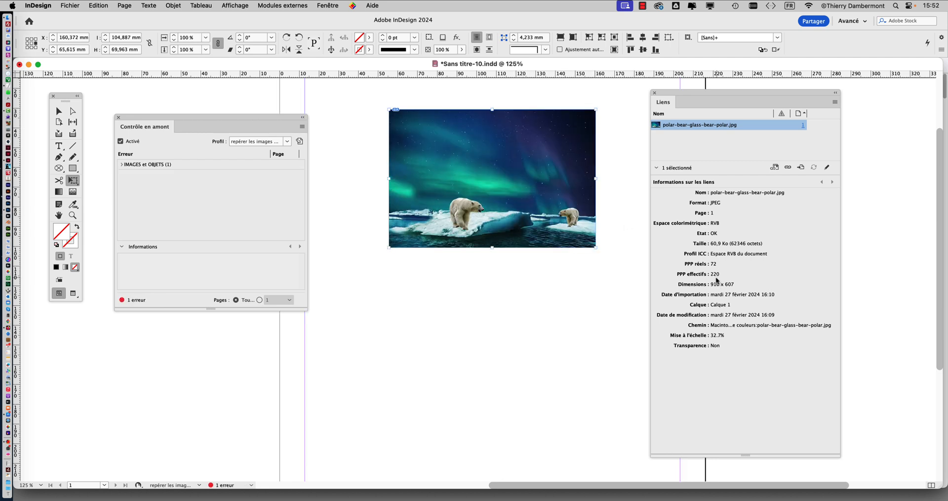